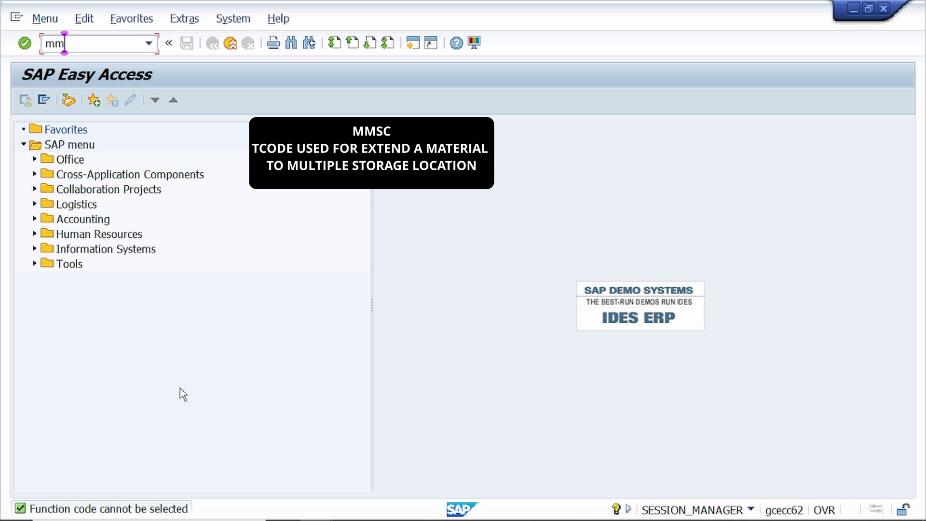
# List the existing storage locations (0001) for material 453 in plant 1000 with MMSC, then go back.
pyautogui.press('Return')
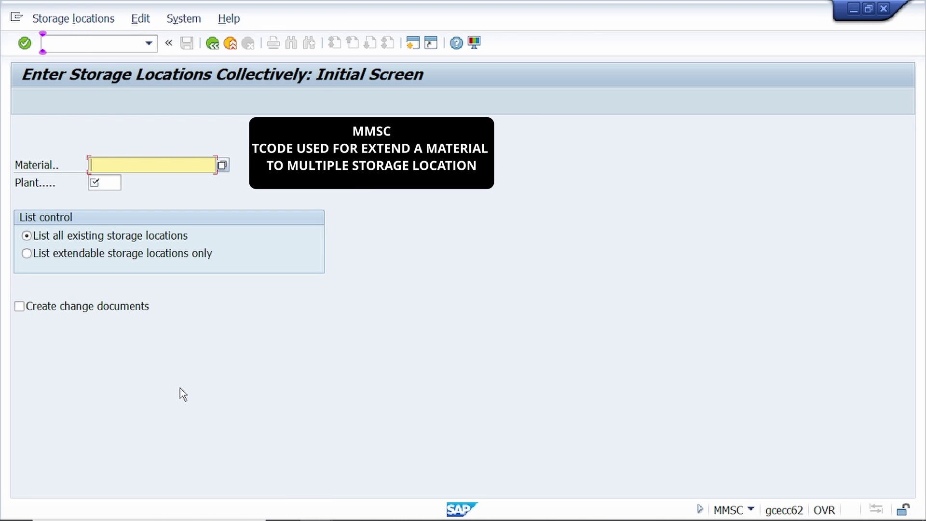
pyautogui.write('45')
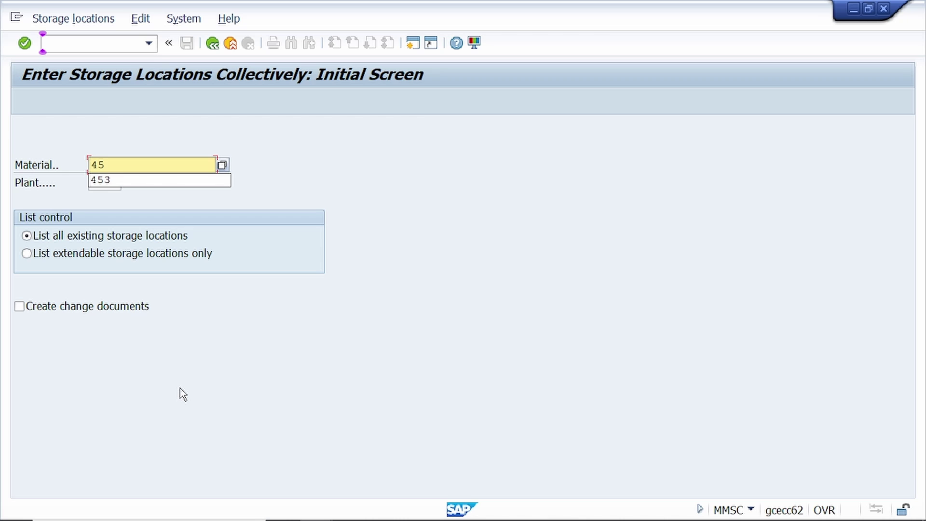
pyautogui.write('3')
pyautogui.press('Tab')
pyautogui.write('1000')
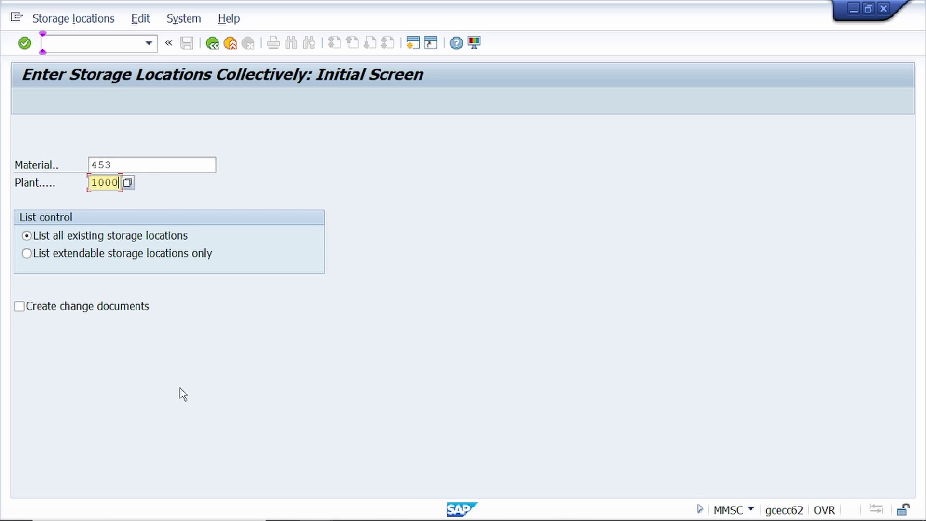
pyautogui.press('Return')
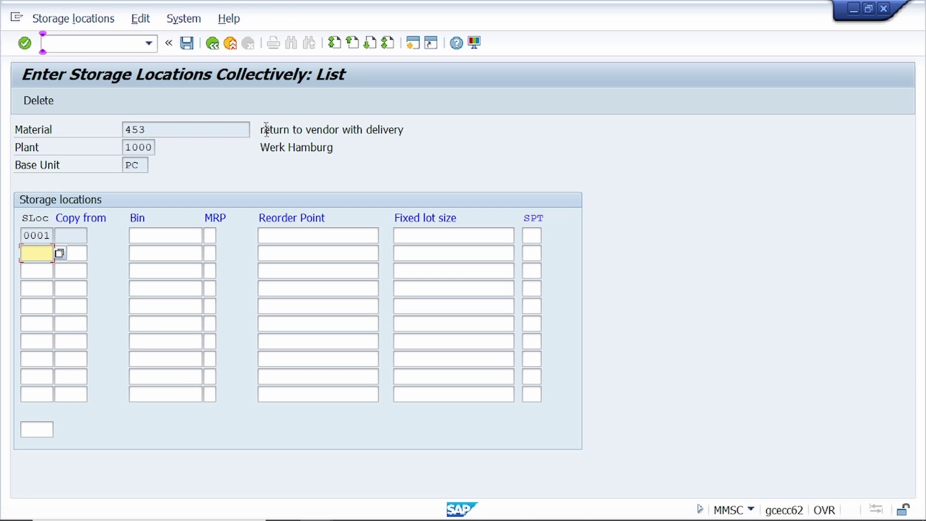
pyautogui.click(212, 45)
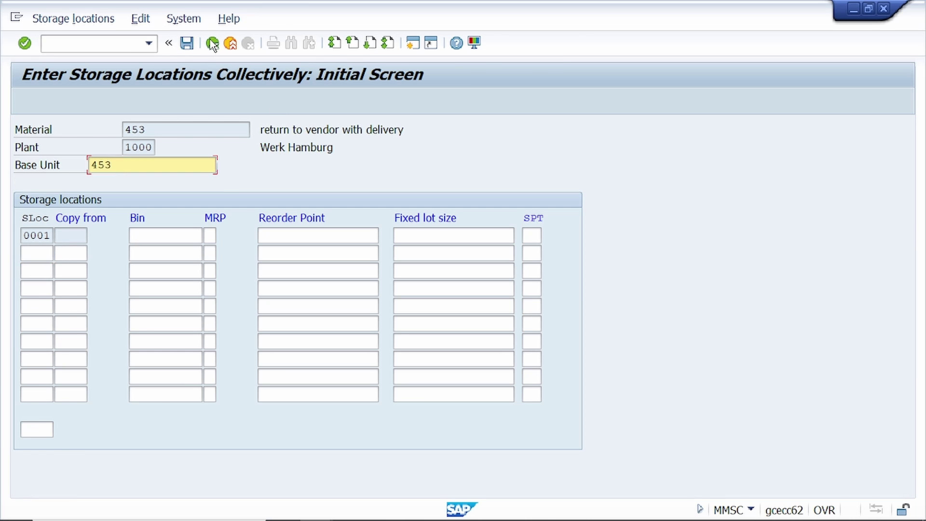
# Return to the main menu and start transaction MB1B.
pyautogui.click(212, 44)
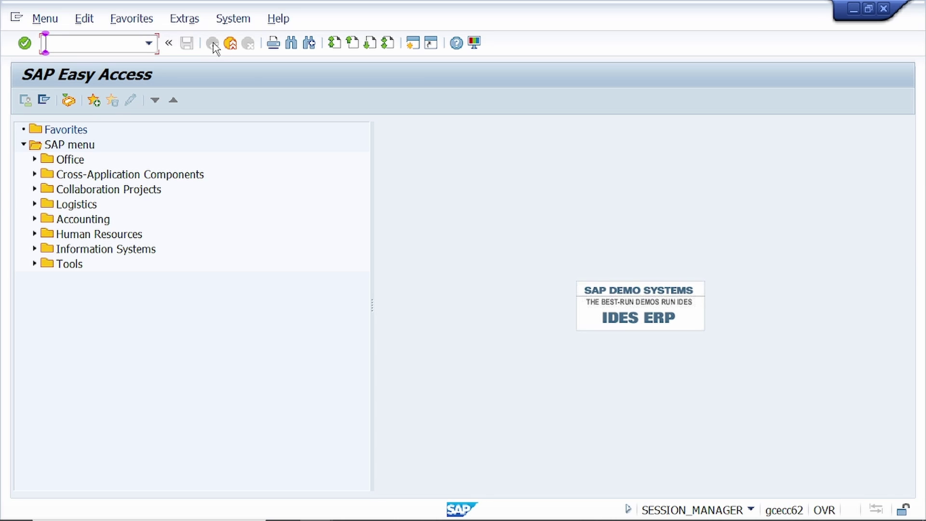
pyautogui.write('mb1b')
pyautogui.press('Return')
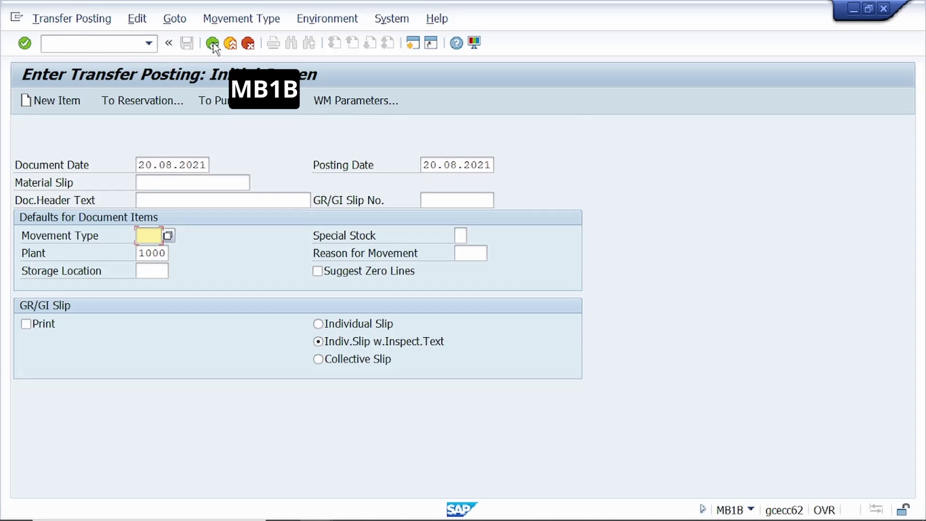
# Set movement type 311 and issuing storage location 0001, and proceed to item entry.
pyautogui.write('311')
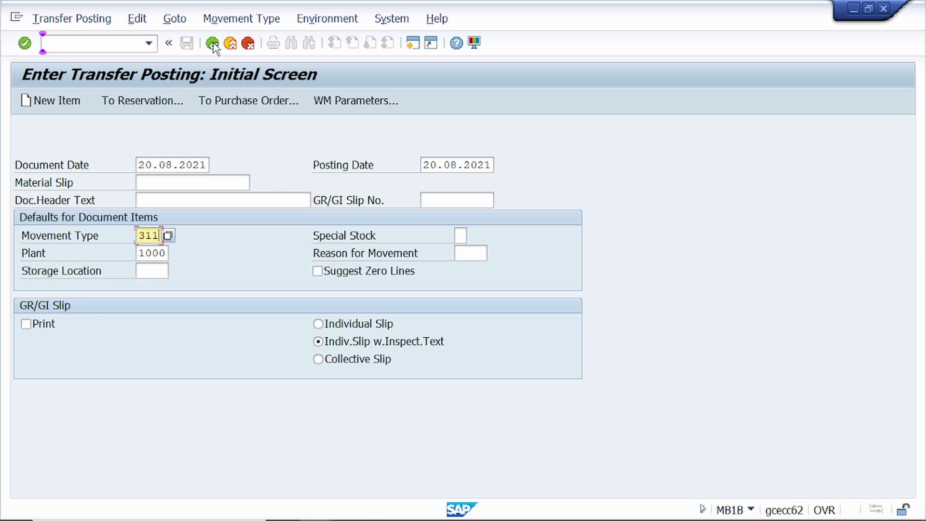
pyautogui.press('Tab')
pyautogui.press('Tab')
pyautogui.press('Tab')
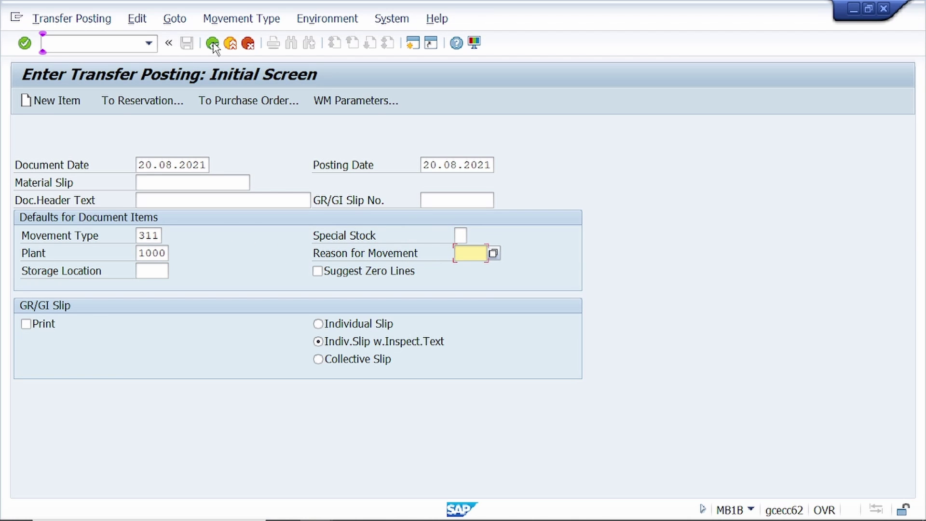
pyautogui.press('Tab')
pyautogui.write('000')
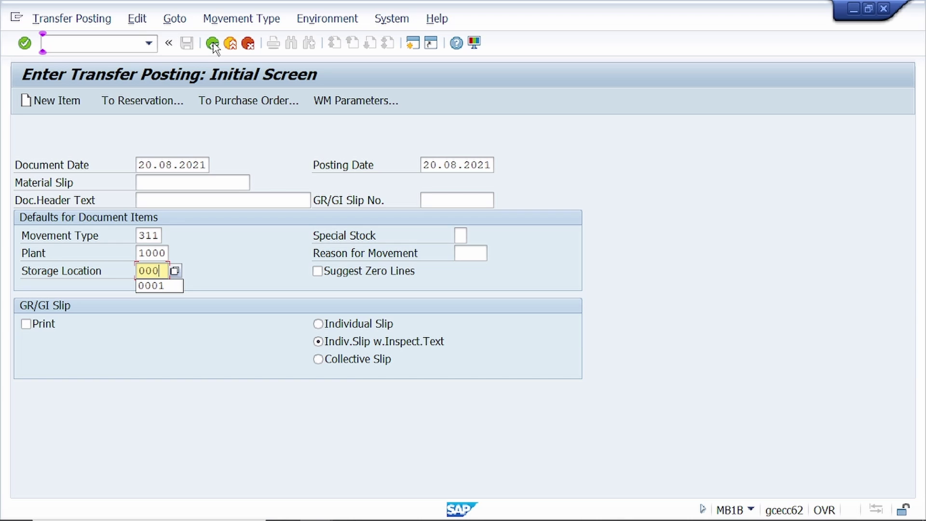
pyautogui.press('Down')
pyautogui.press('Return')
pyautogui.press('Return')
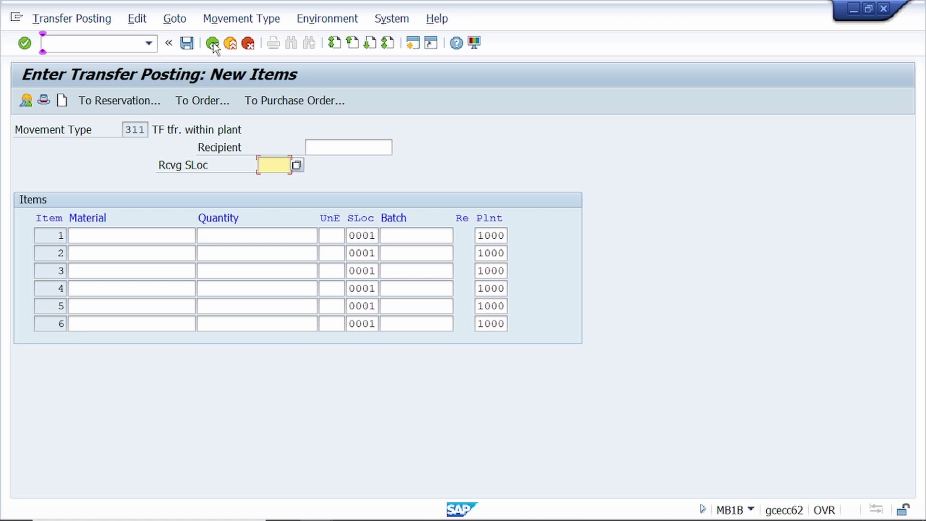
# Enter 10 PC of material 453 to receiving location 0002, then cancel the item after the error.
pyautogui.write('0')
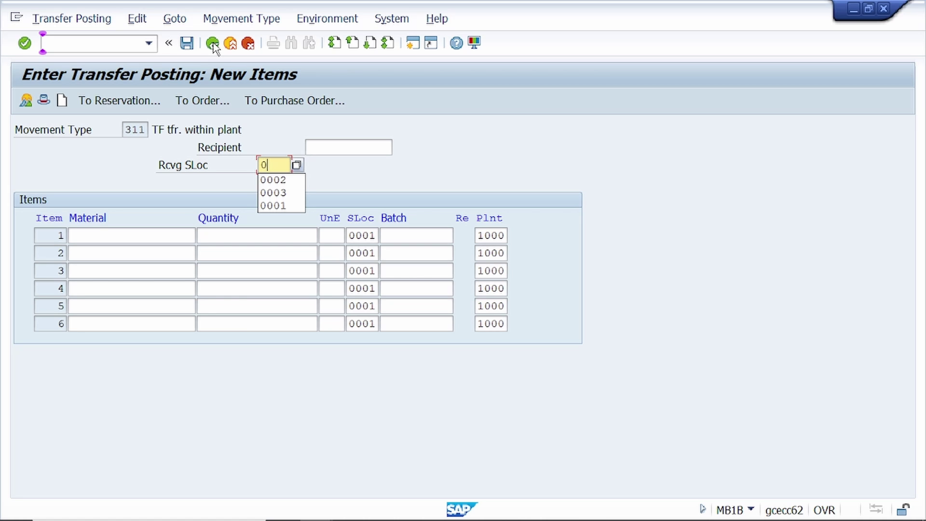
pyautogui.write('002')
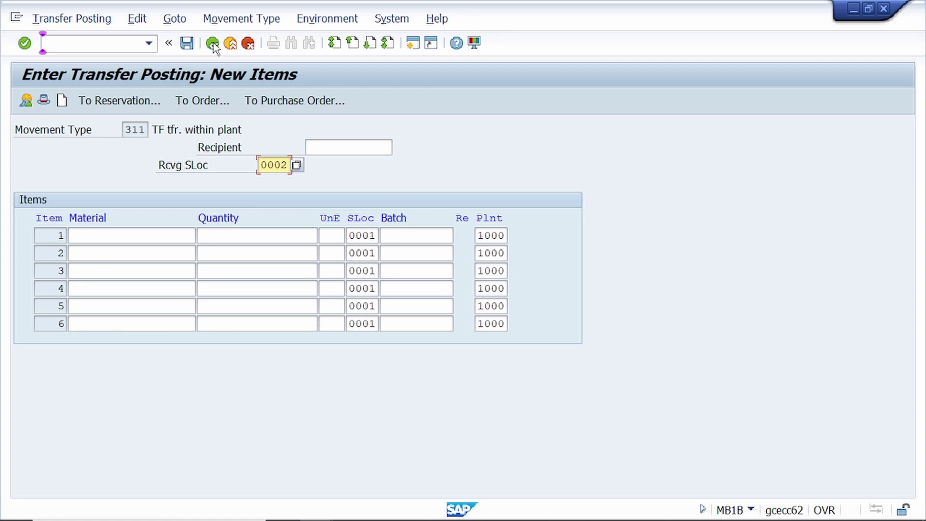
pyautogui.press('Tab')
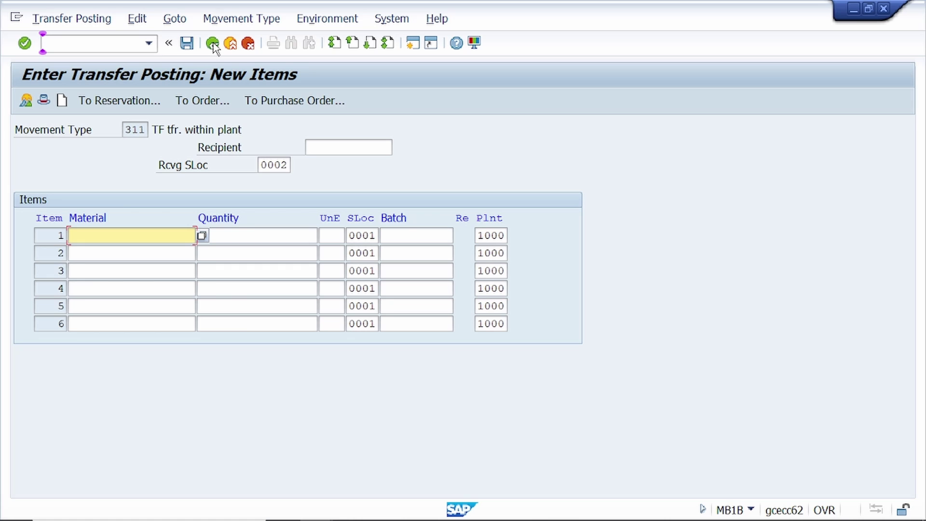
pyautogui.write('453')
pyautogui.press('Tab')
pyautogui.write('10')
pyautogui.press('Return')
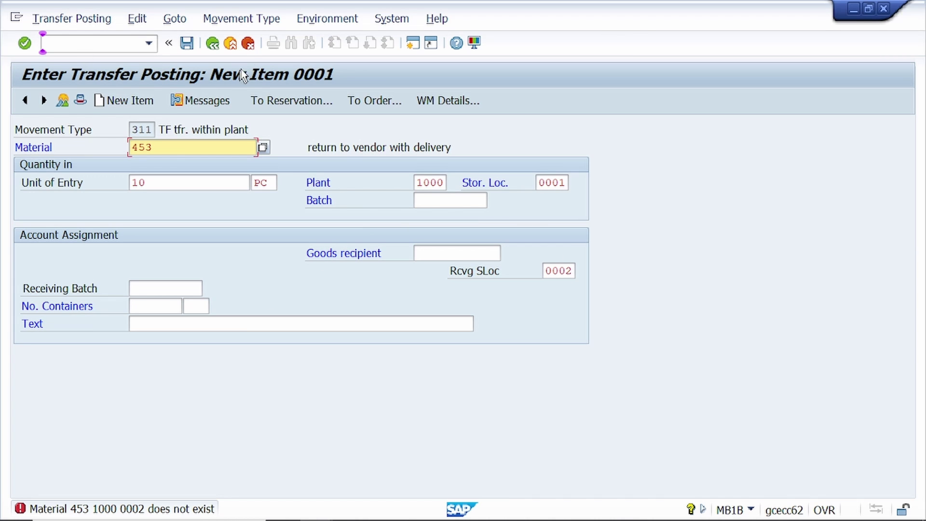
pyautogui.click(249, 44)
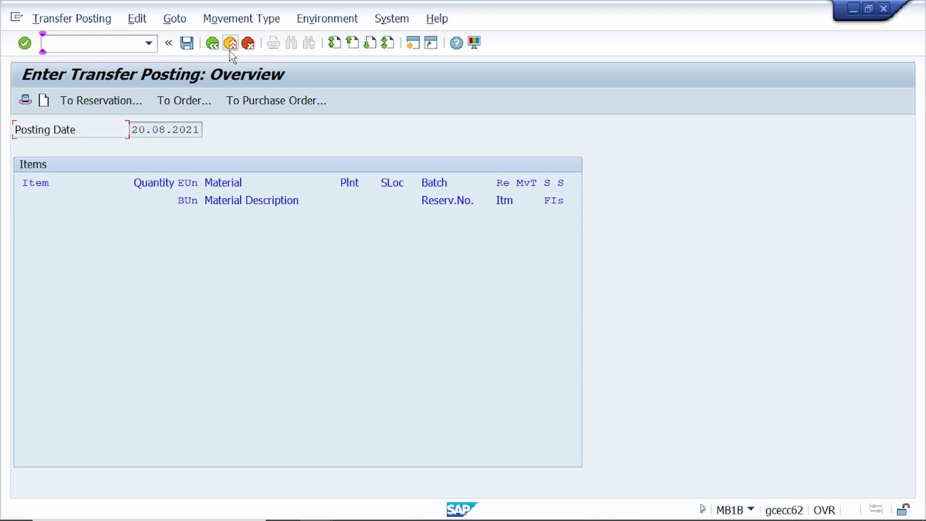
# Back out twice to SAP Easy Access and launch OMB2.
pyautogui.click(216, 46)
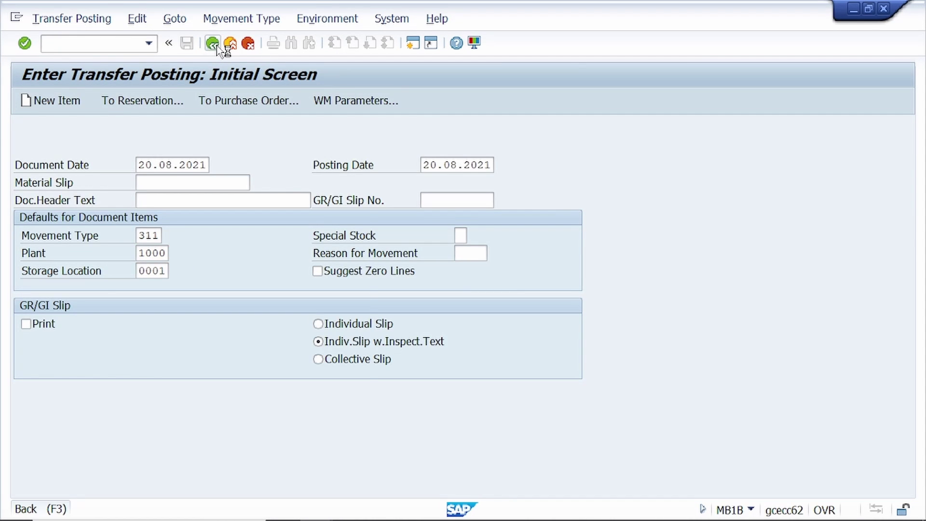
pyautogui.click(216, 46)
pyautogui.write('o')
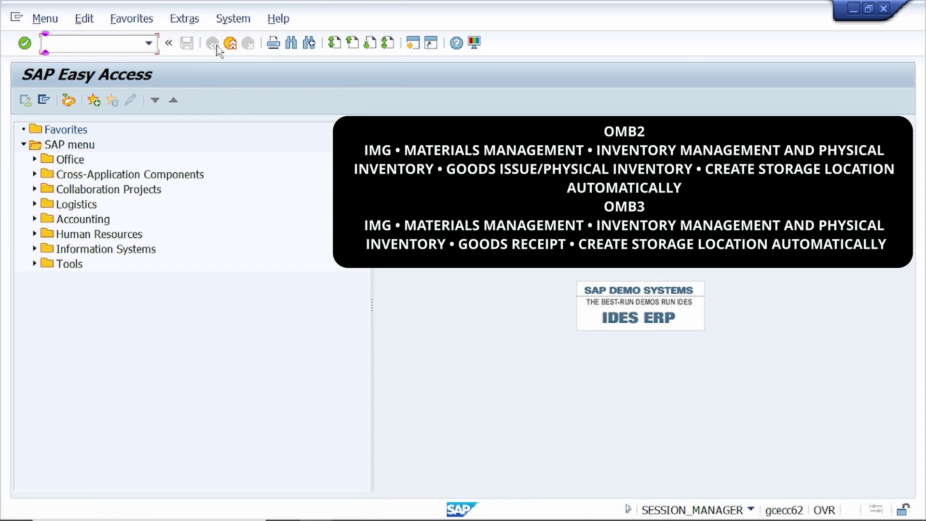
pyautogui.write('mb2')
pyautogui.press('Return')
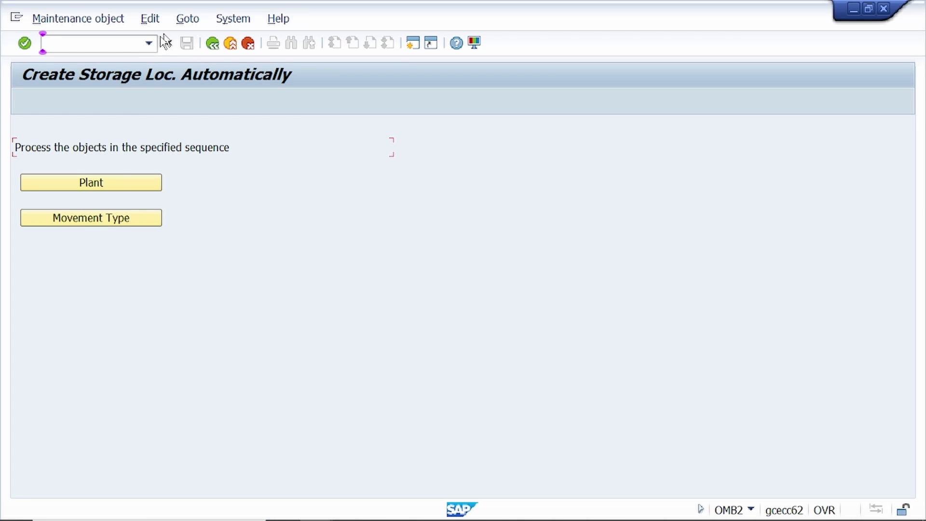
# Tick Create SLoc. automat. for plant 1000, save under the customizing request, and return to the overview.
pyautogui.click(120, 184)
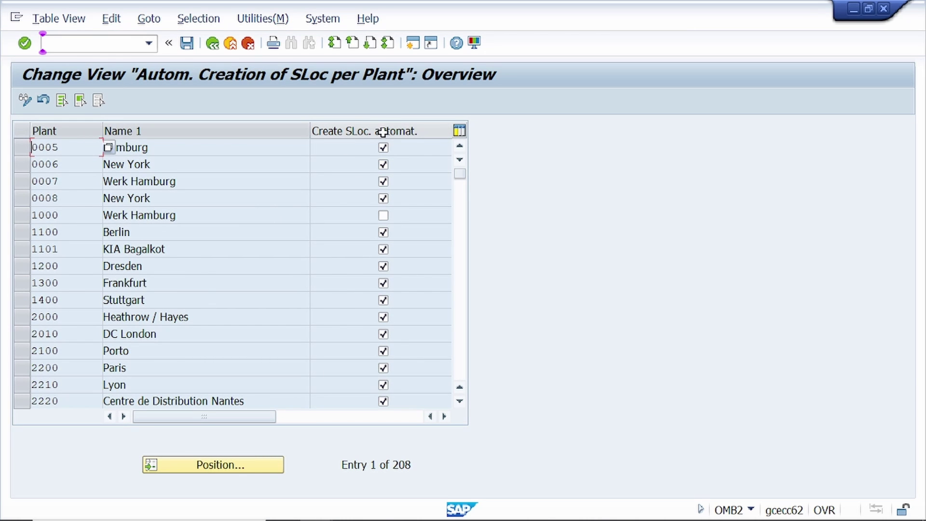
pyautogui.click(383, 216)
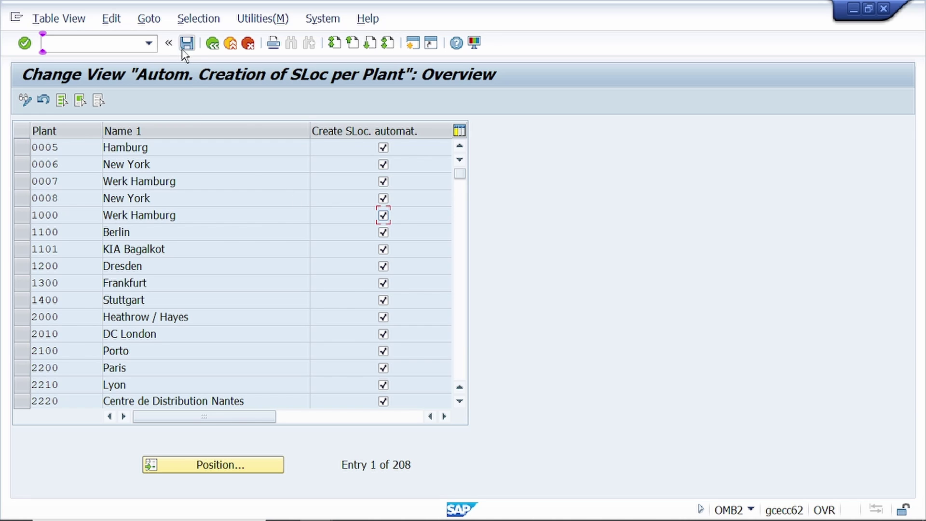
pyautogui.click(195, 47)
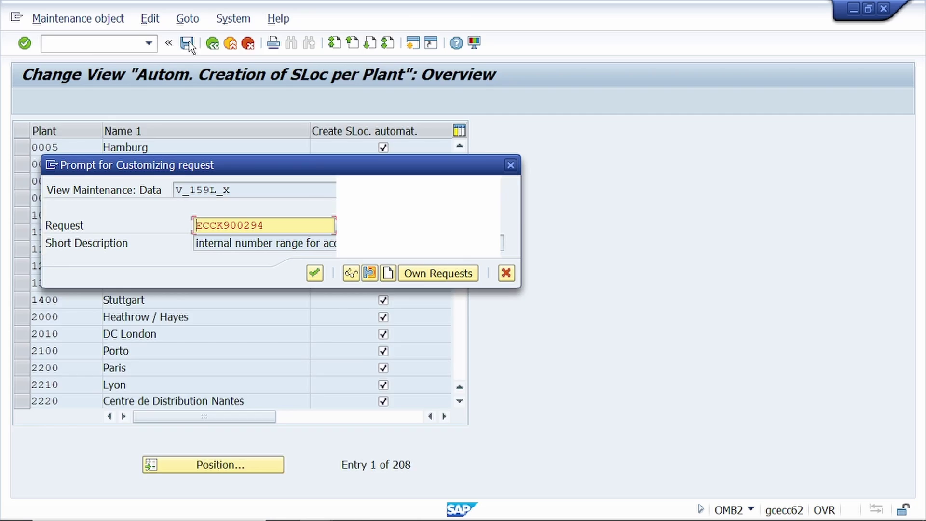
pyautogui.click(315, 273)
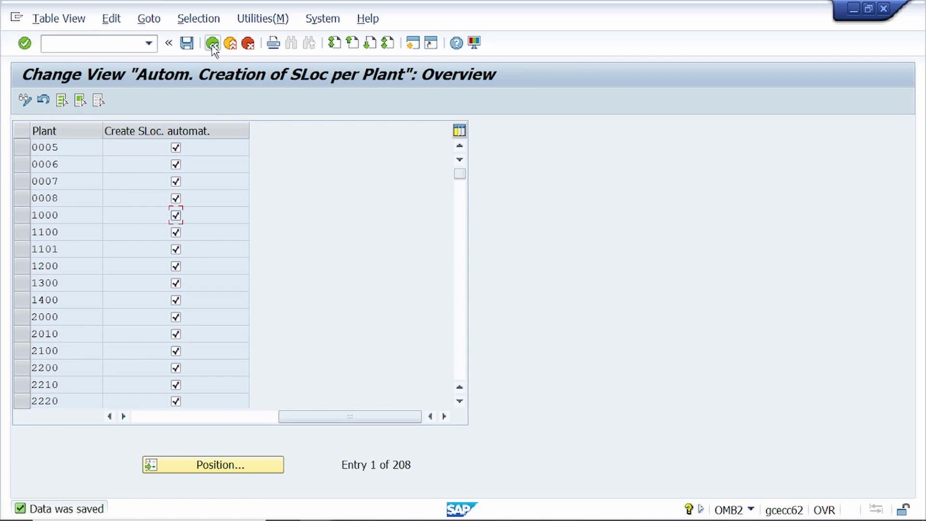
pyautogui.click(212, 44)
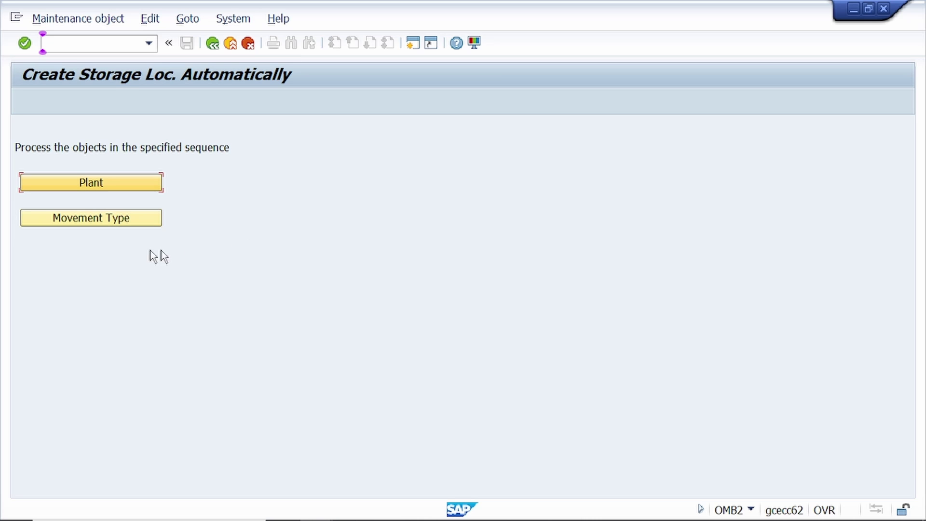
# Tick Create SLoc. automat. for movement type 311, save under the customizing request, and return to Easy Access.
pyautogui.click(110, 220)
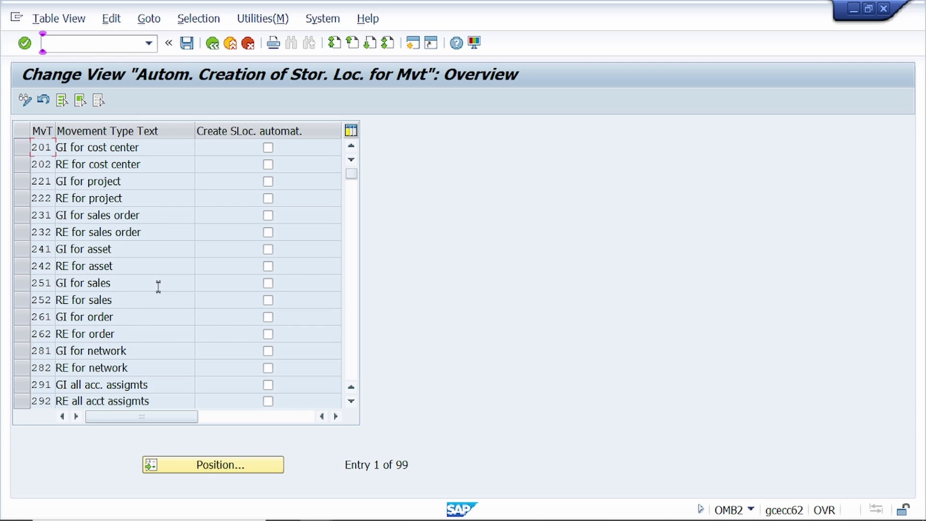
pyautogui.scroll(-3, 159, 279)
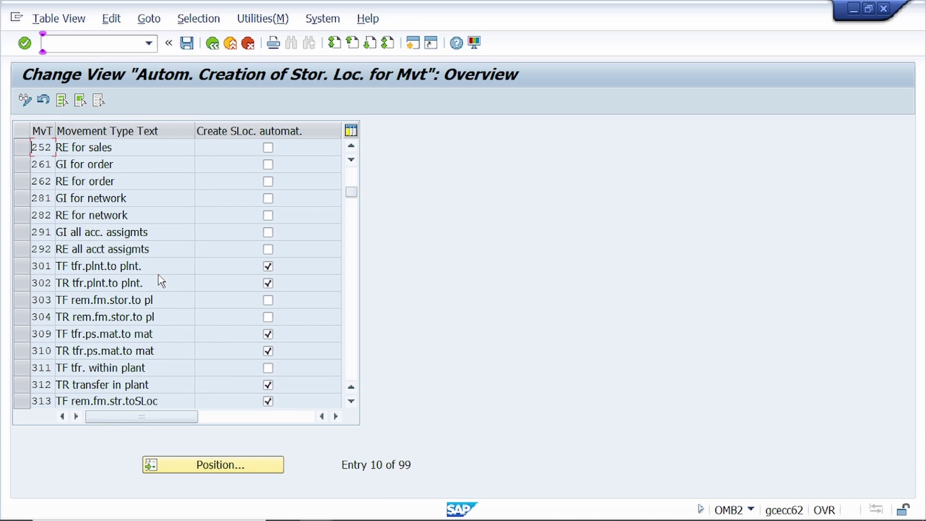
pyautogui.scroll(-1, 141, 328)
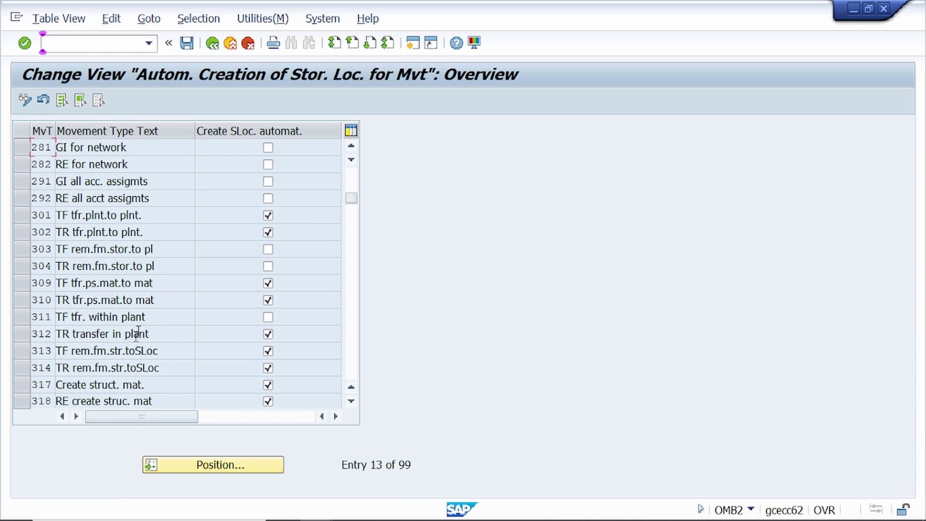
pyautogui.click(269, 318)
pyautogui.click(186, 43)
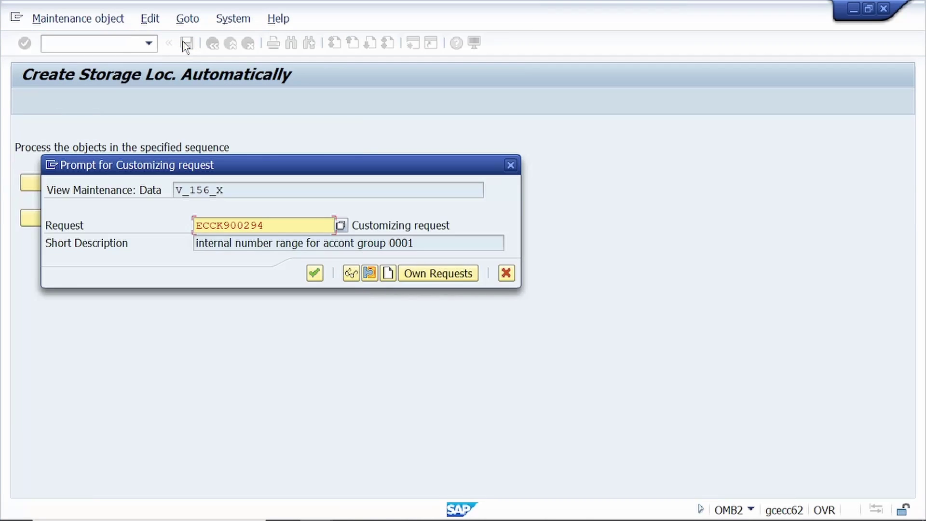
pyautogui.click(314, 274)
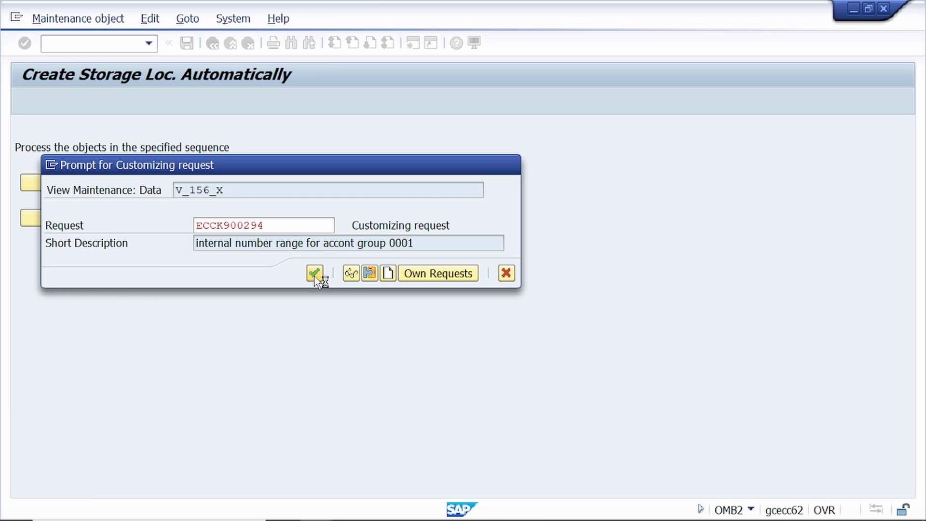
pyautogui.click(212, 44)
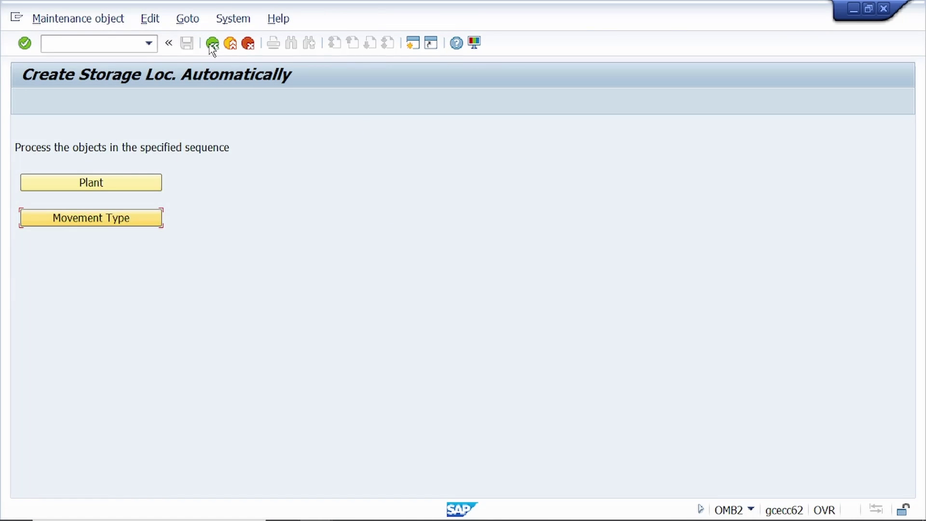
pyautogui.click(212, 45)
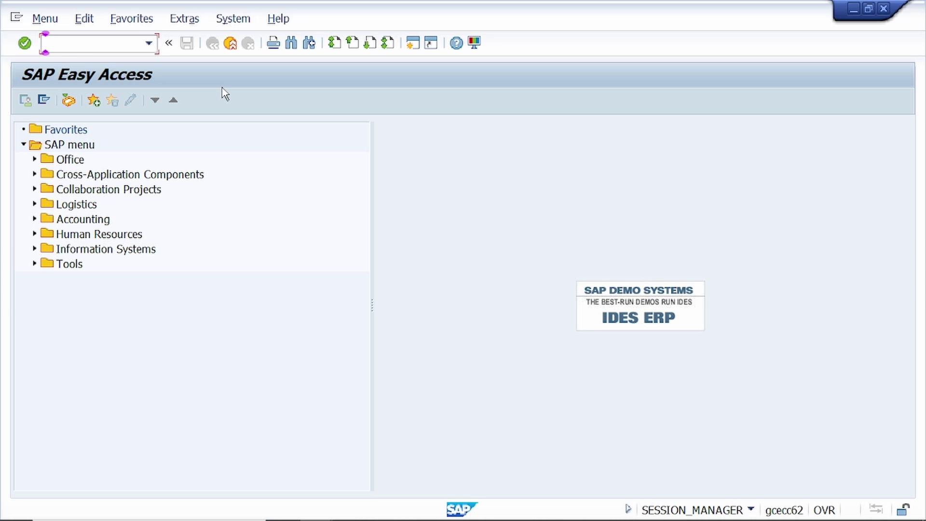
# Start MB1B again and accept the 311 header from storage location 0001.
pyautogui.write('mb')
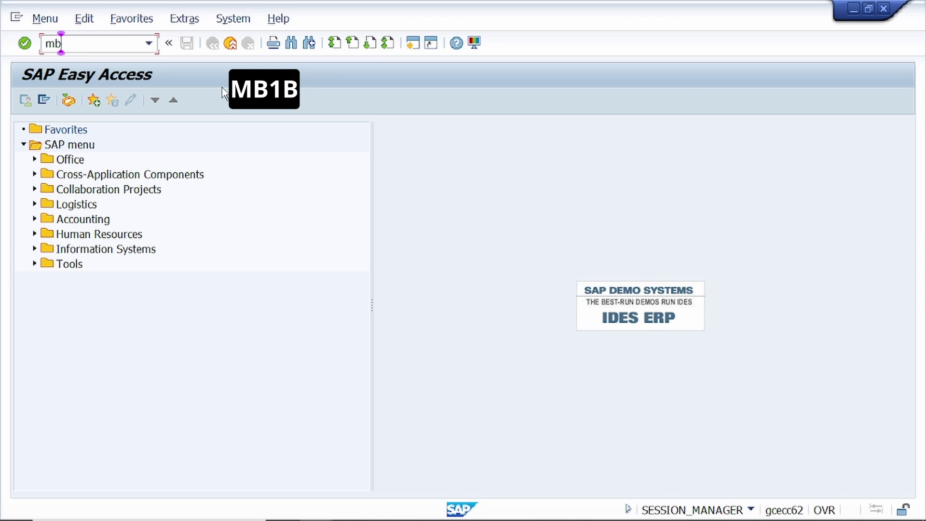
pyautogui.write('1b')
pyautogui.press('Return')
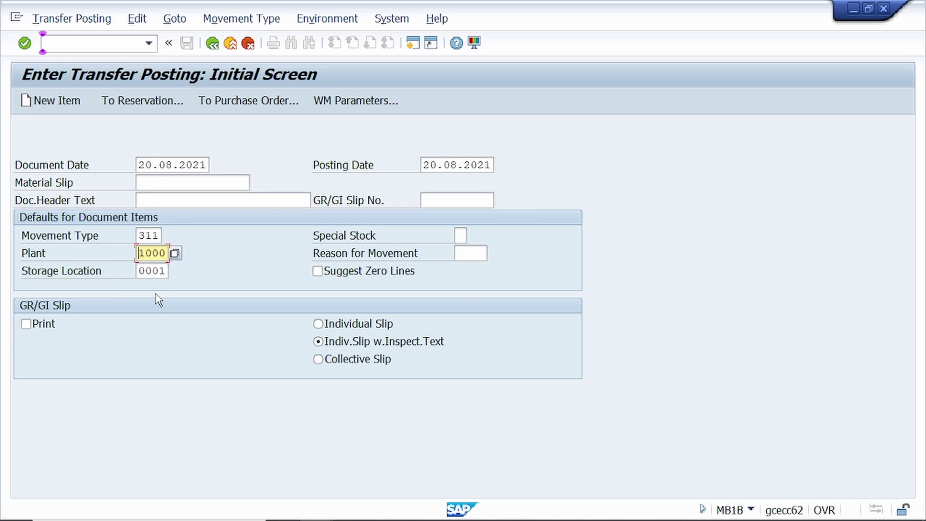
pyautogui.press('Return')
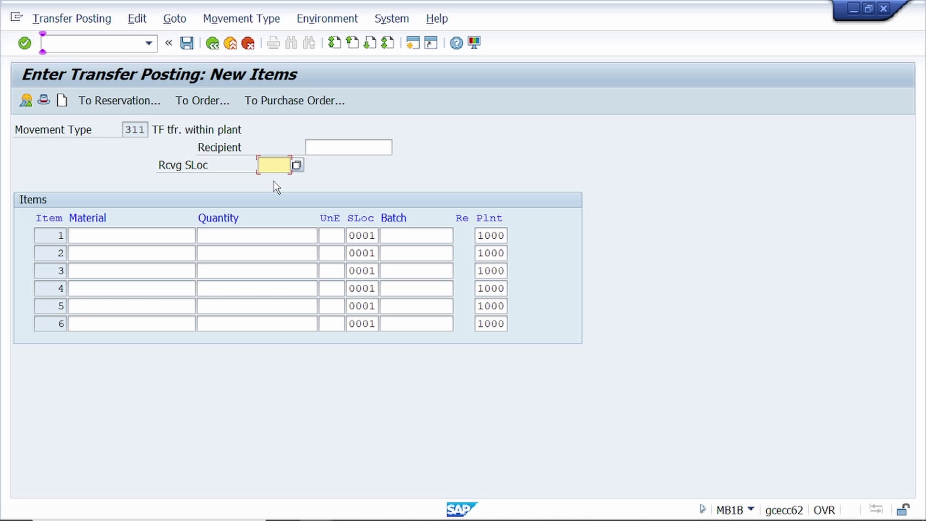
# Add item 1: 10 PC of material 453 to receiving storage location 0002.
pyautogui.write('000')
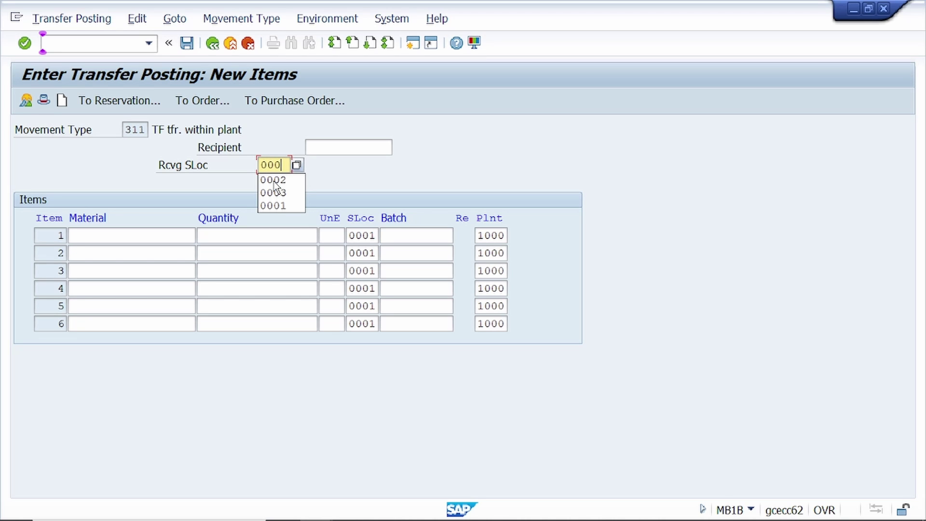
pyautogui.click(274, 180)
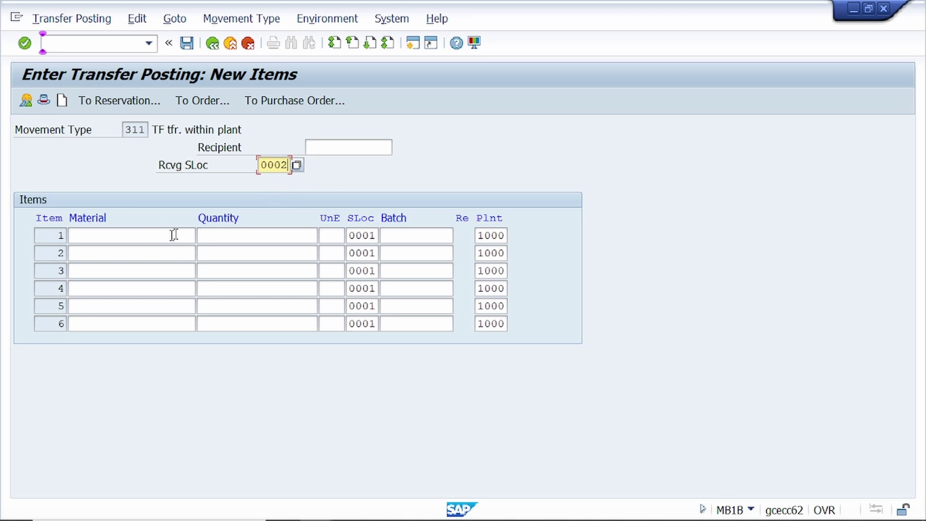
pyautogui.click(152, 235)
pyautogui.write('4')
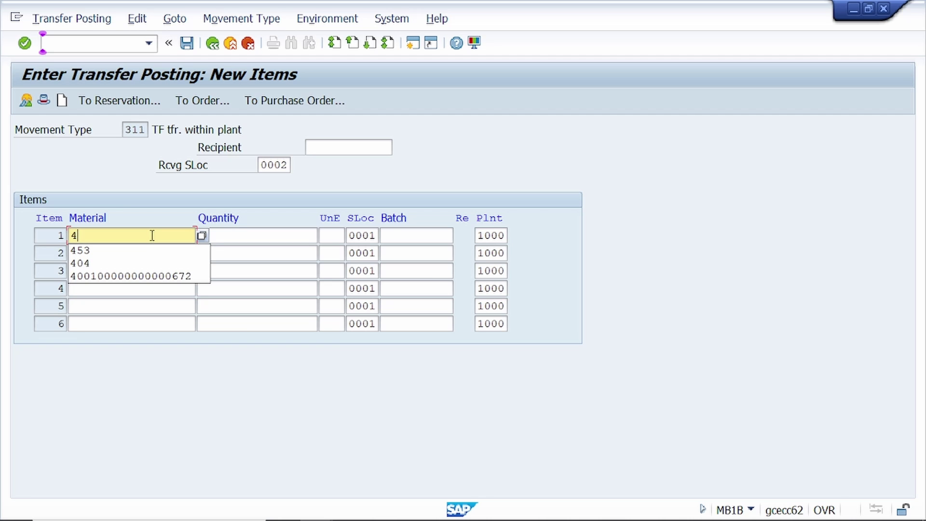
pyautogui.write('53')
pyautogui.press('Tab')
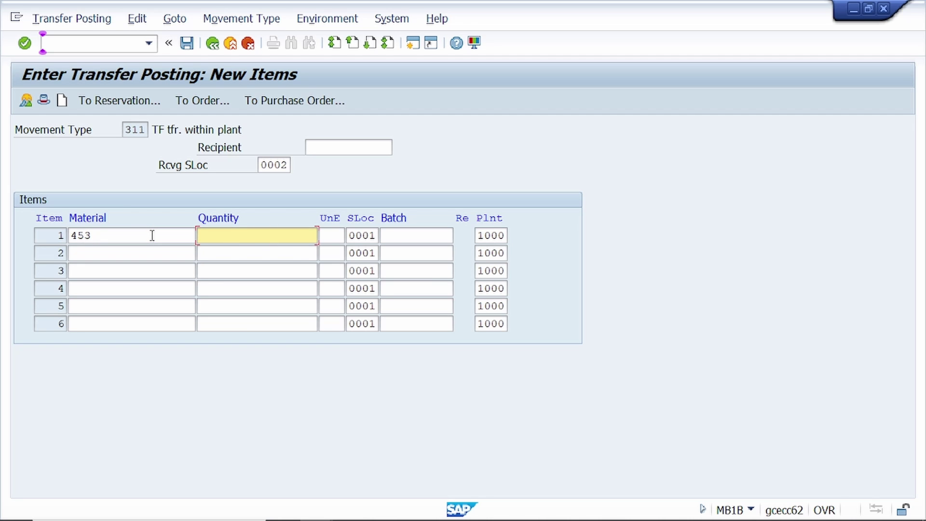
pyautogui.write('10')
pyautogui.press('Return')
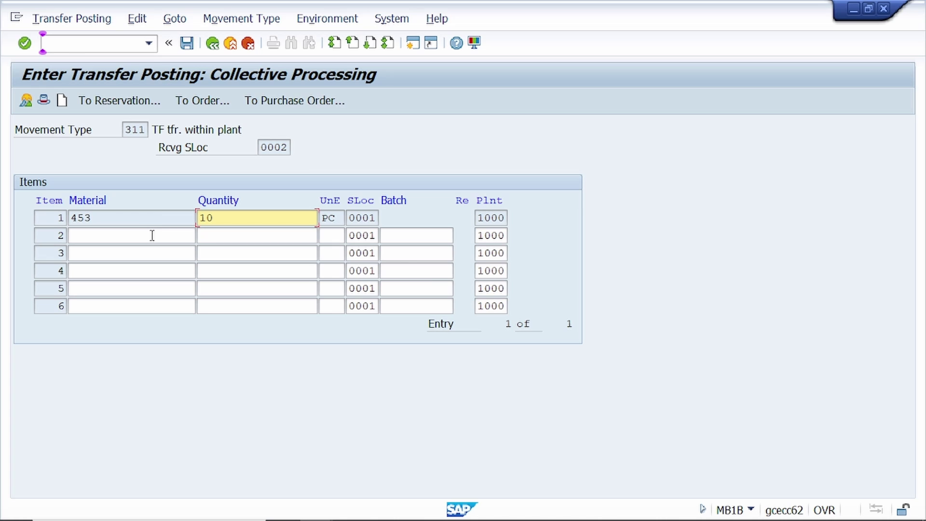